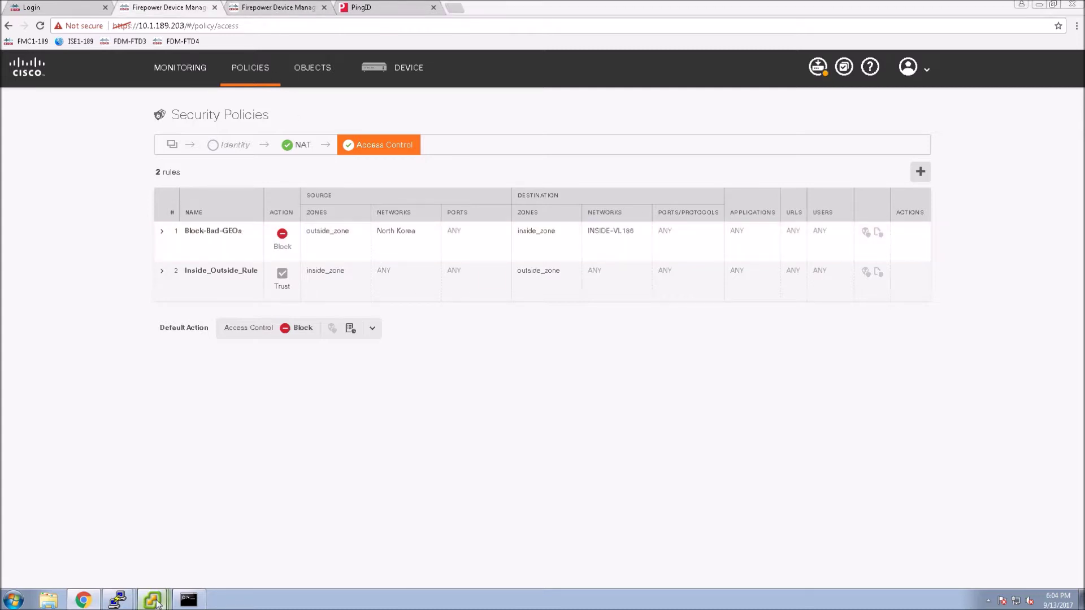
Check the continuous pings in the L1-VL185-Host1 and L1-VL186-Host1 consoles, and return to the access control policy in the browser
left_click(152, 600)
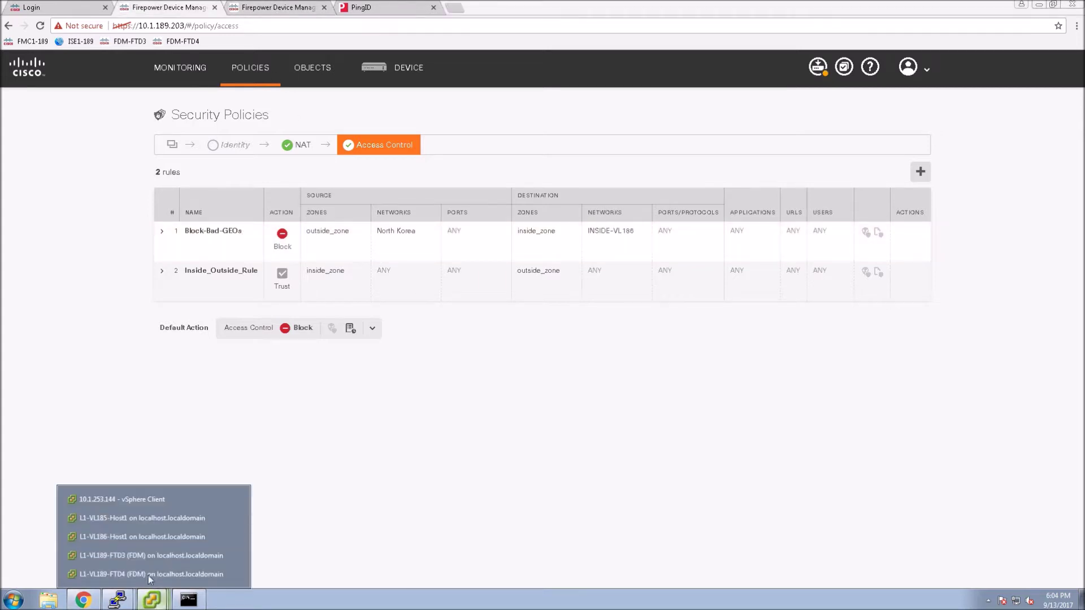
left_click(148, 518)
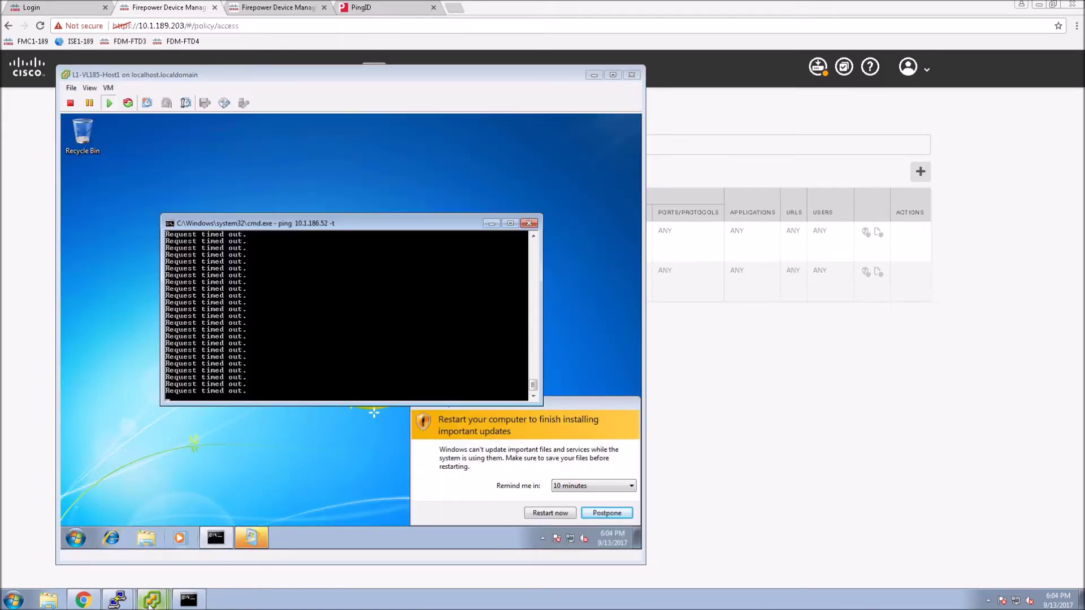
left_click(149, 602)
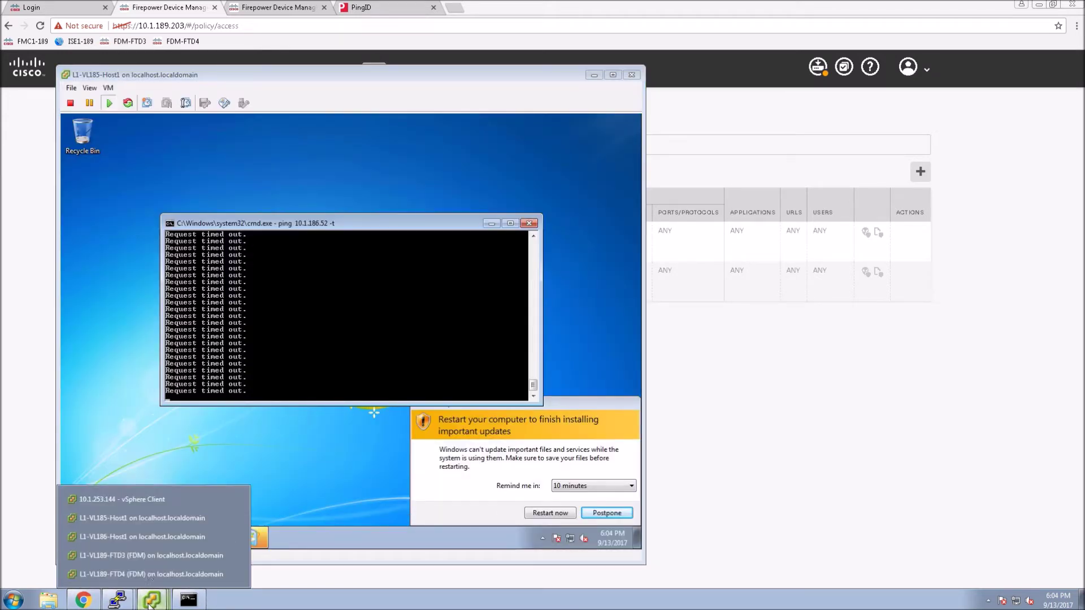
left_click(155, 532)
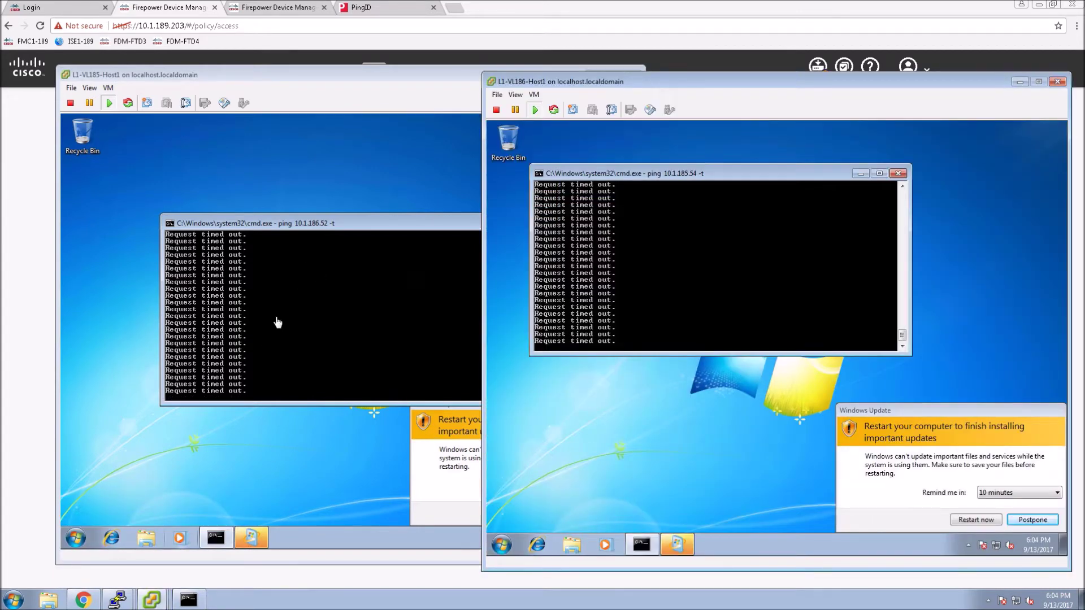
left_click(29, 333)
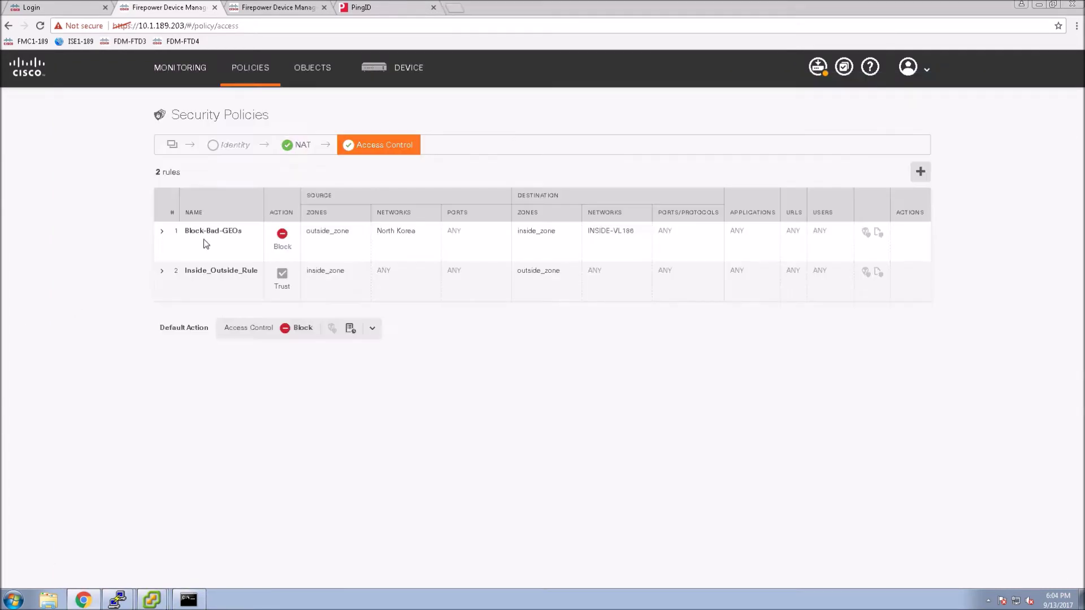
Start a new access rule titled "S2S-FTD3 and FTD4" with outside_zone as its source zone
left_click(921, 173)
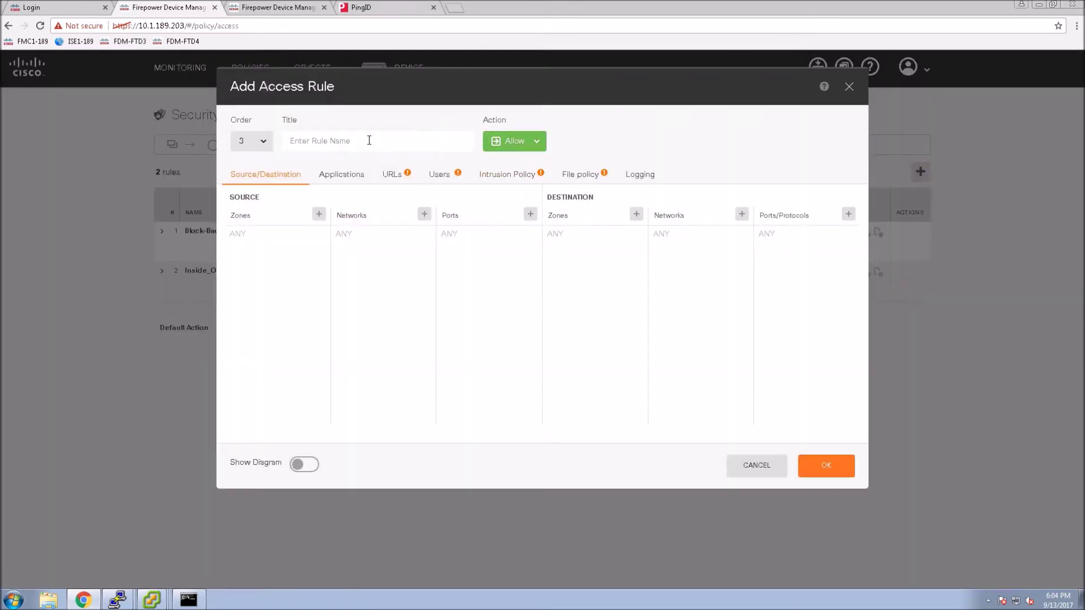
type("S2S-FTD3 and FTD4")
left_click_drag(384, 140, 281, 143)
left_click(318, 214)
left_click(282, 293)
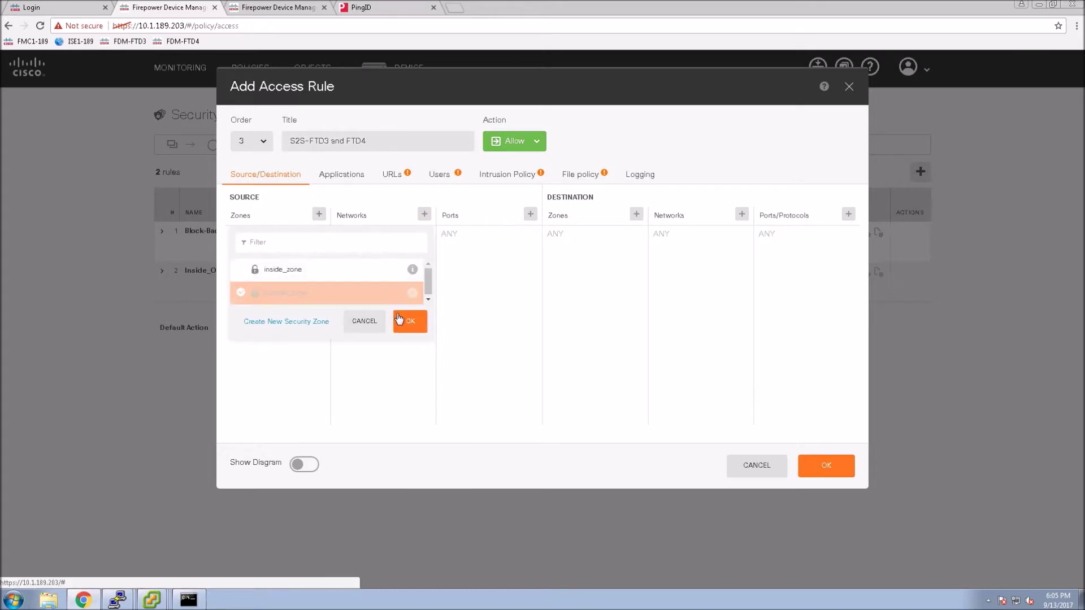
left_click(406, 320)
Set the rule's source network to VPN-INSIDE-VL185
left_click(424, 214)
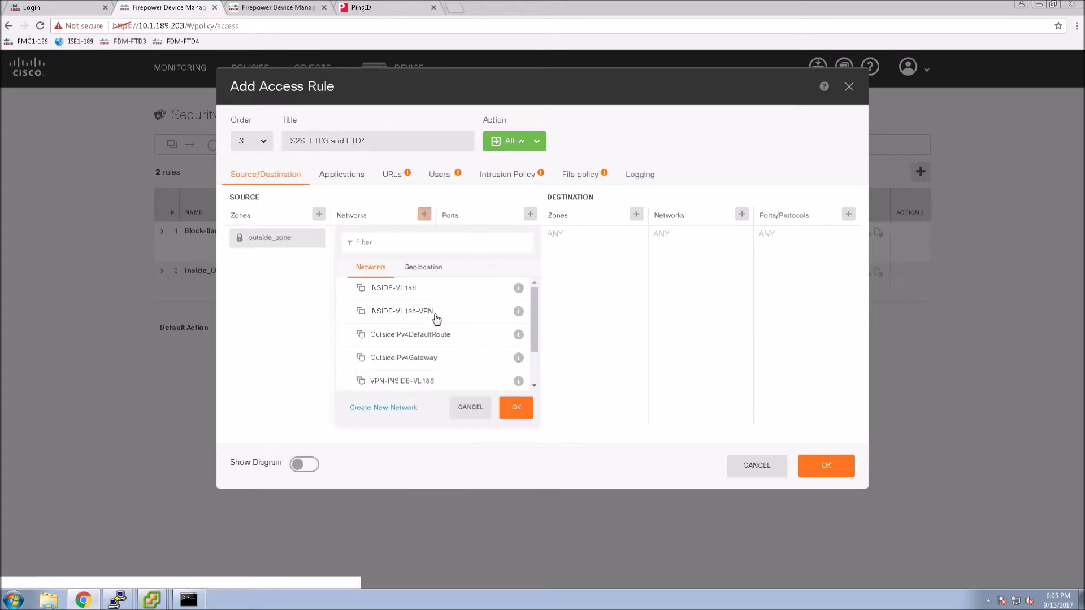
left_click(437, 316)
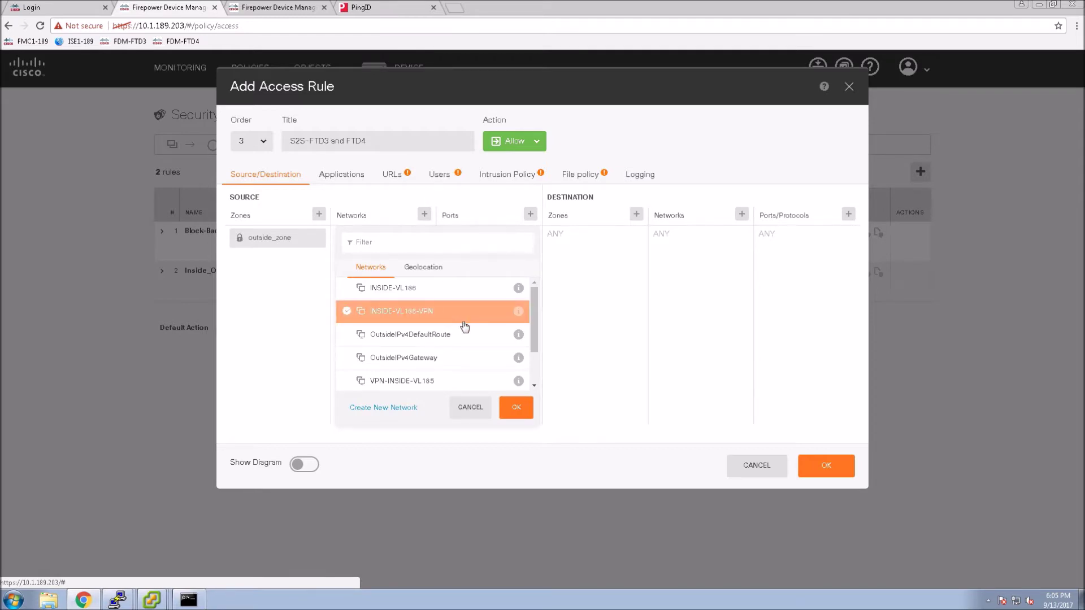
scroll(528, 354, "down", 1)
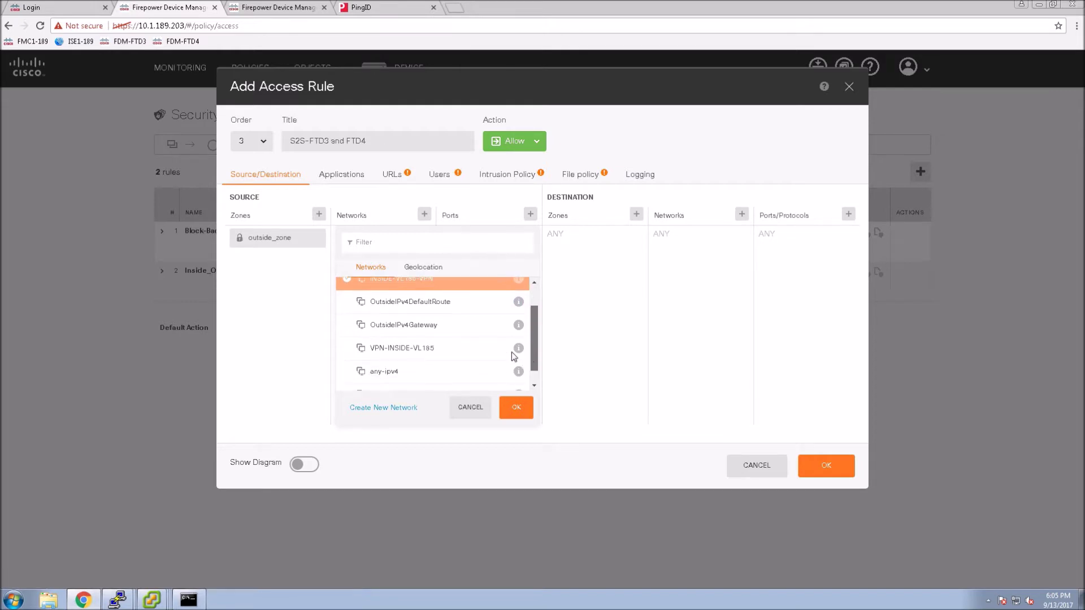
left_click(402, 347)
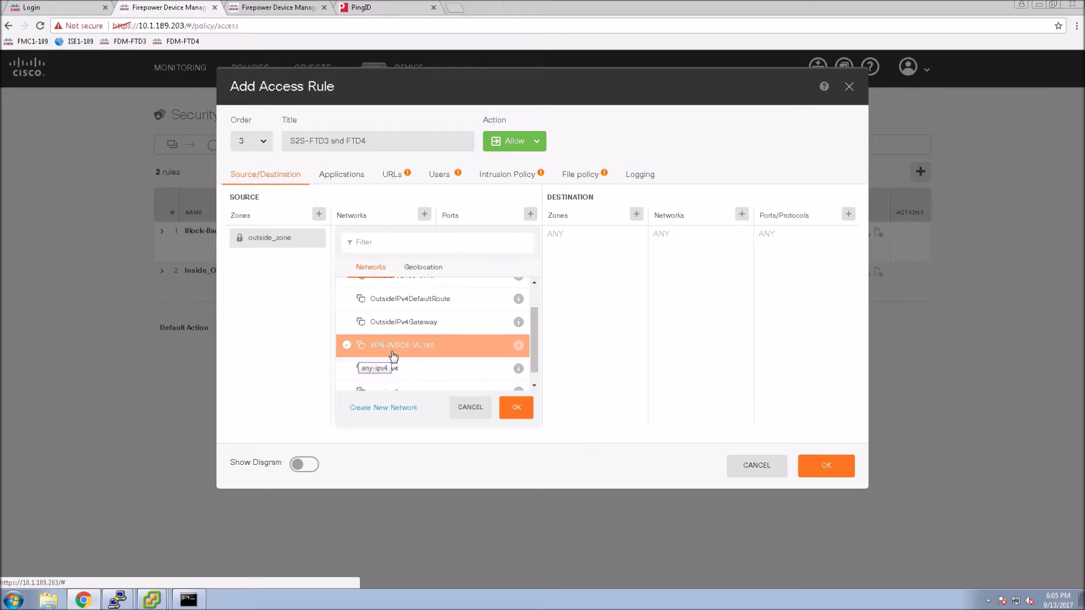
left_click(513, 407)
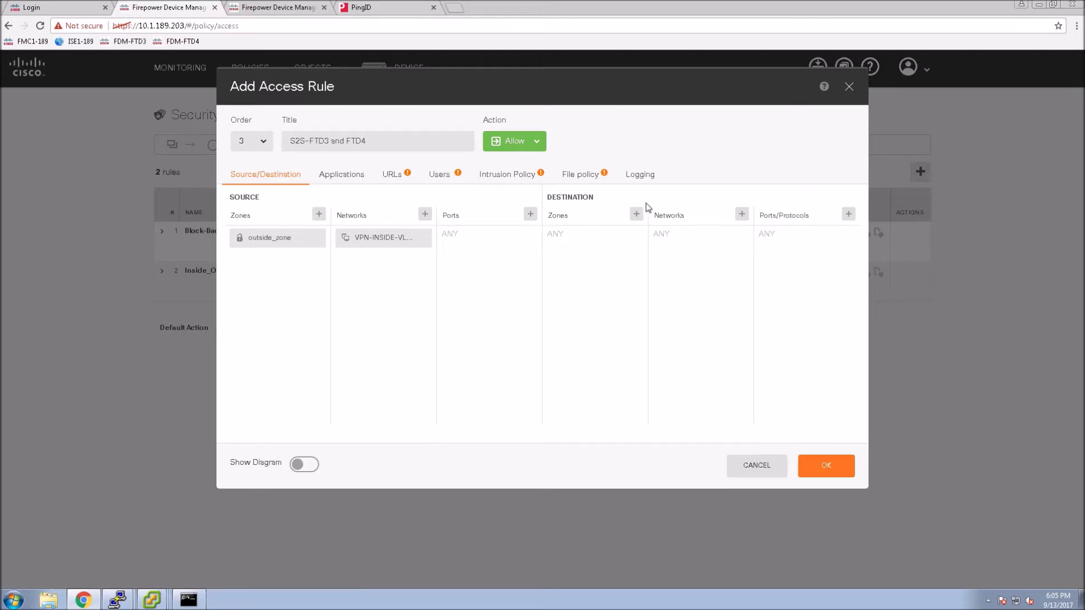
Set the rule's destination to inside_zone and the INSIDE-VL186 network, and save the rule
left_click(636, 213)
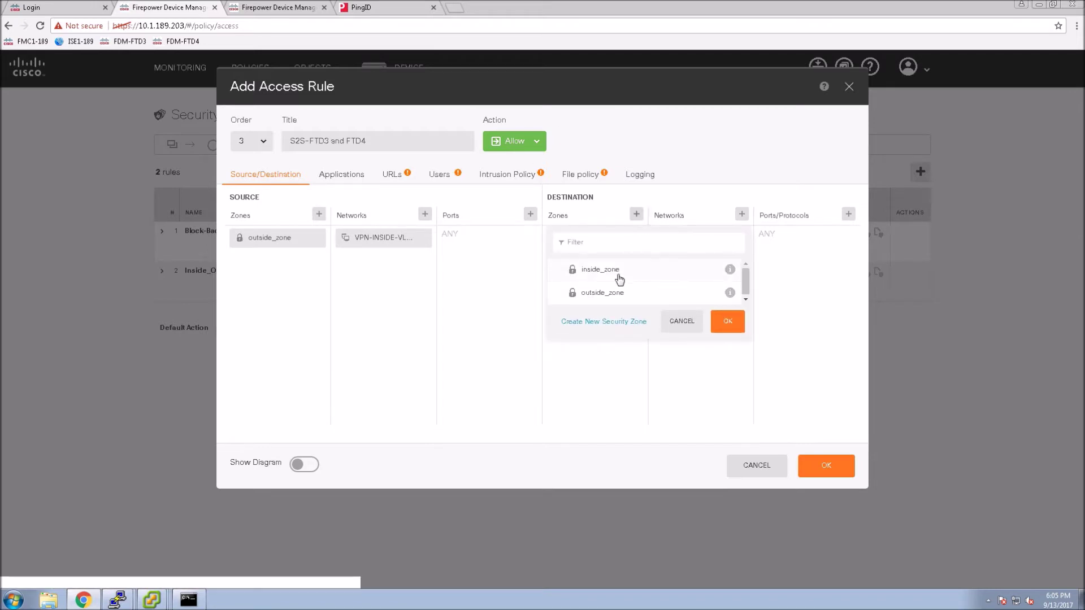
left_click(601, 272)
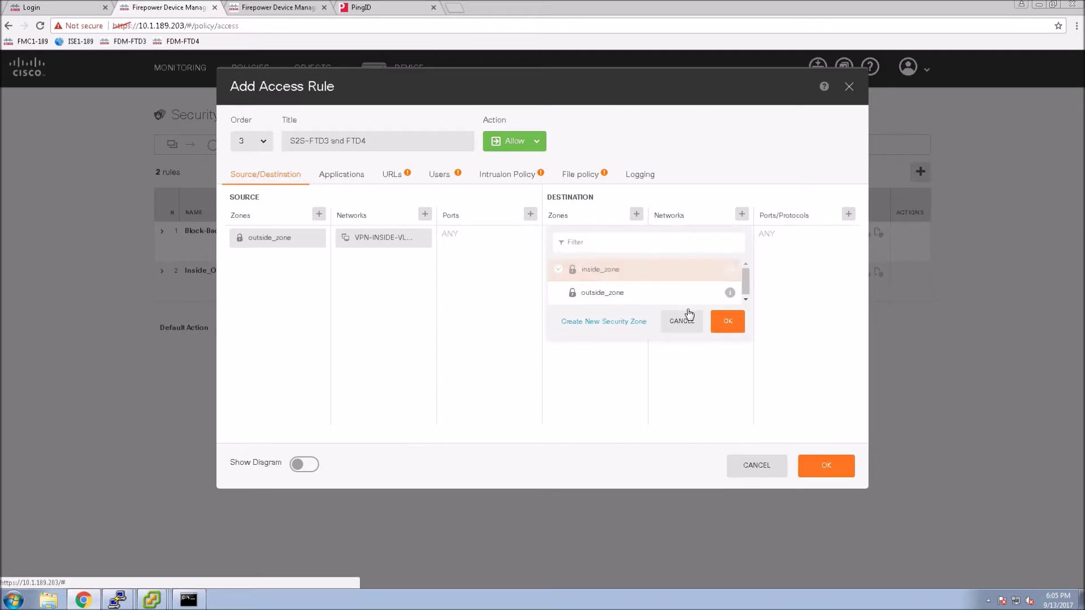
left_click(728, 321)
left_click(742, 214)
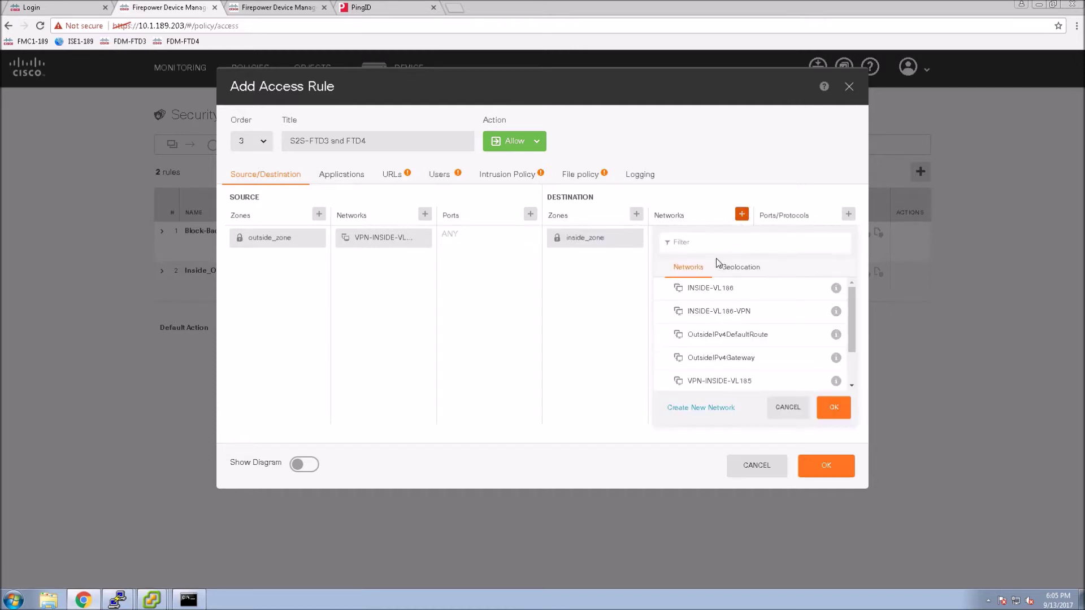
left_click(707, 290)
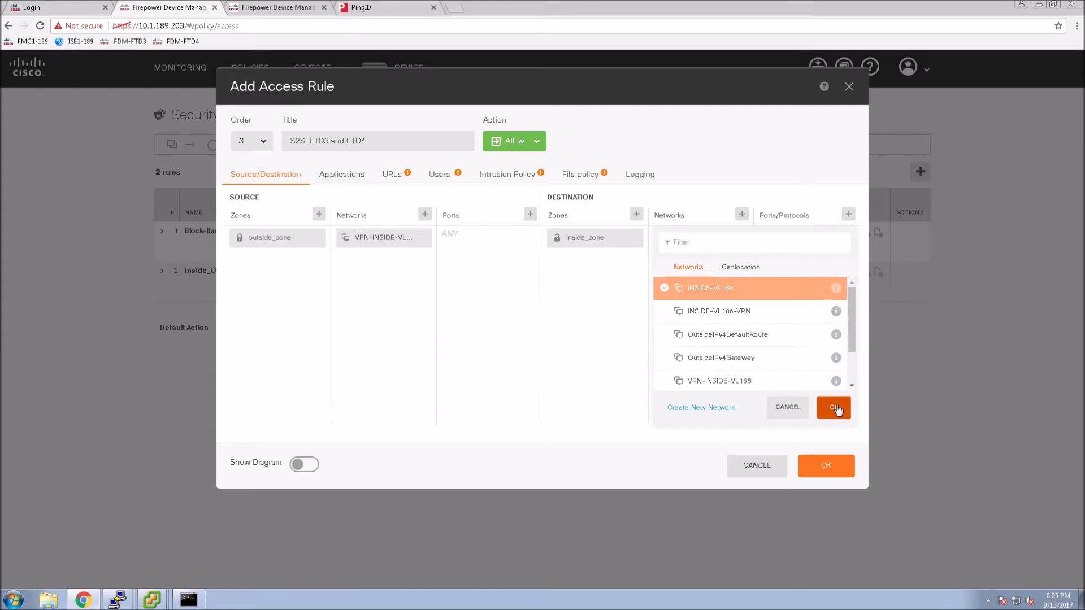
left_click(834, 407)
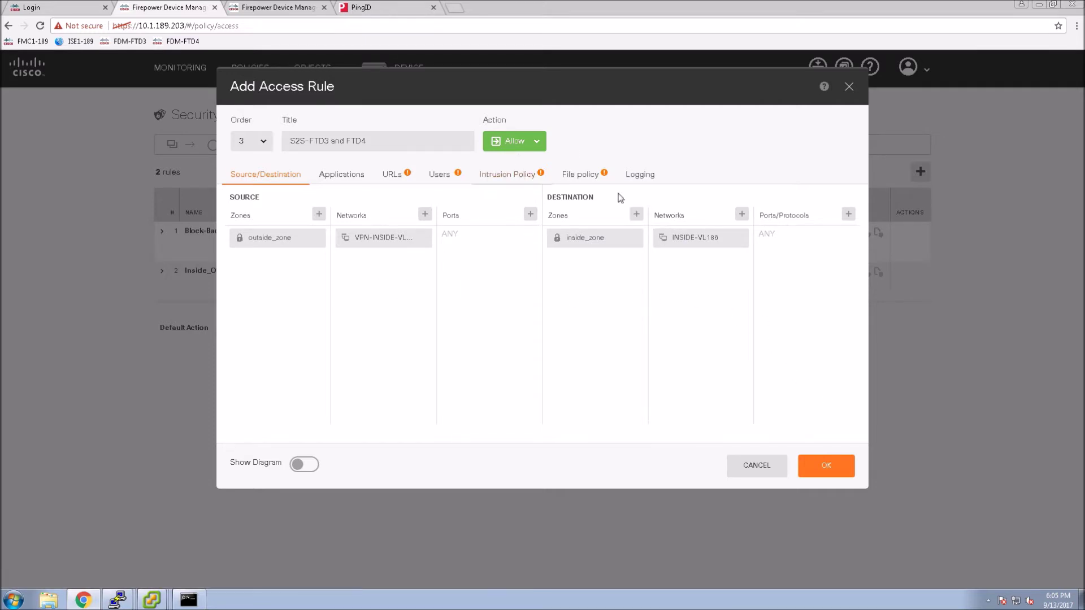
left_click(818, 469)
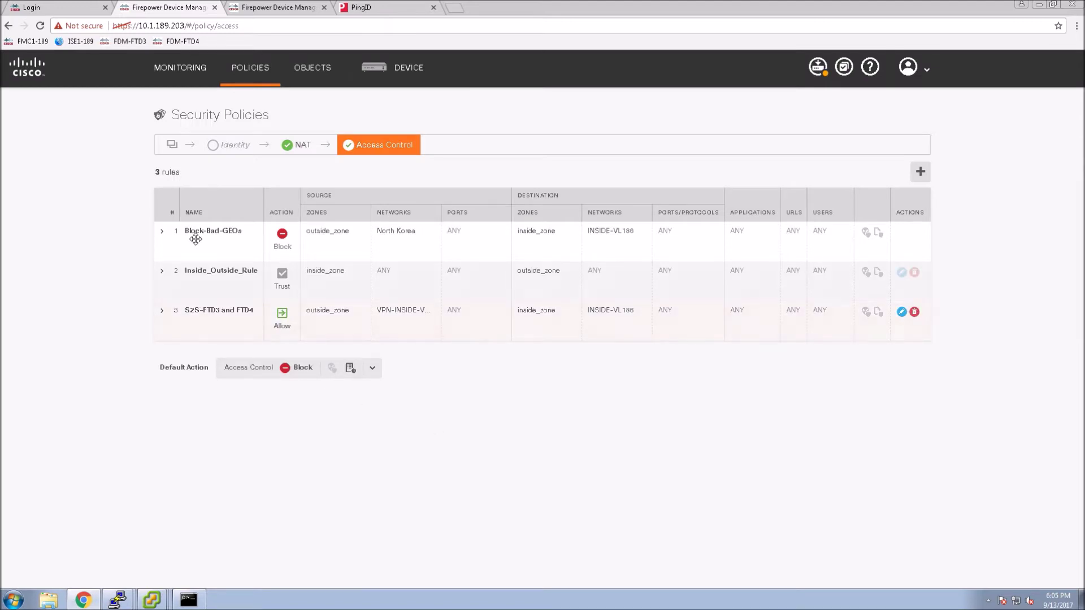
Change the order of the S2S-FTD3 and FTD4 rule to 1 and deploy the pending changes
left_click(903, 311)
left_click(262, 142)
left_click(247, 164)
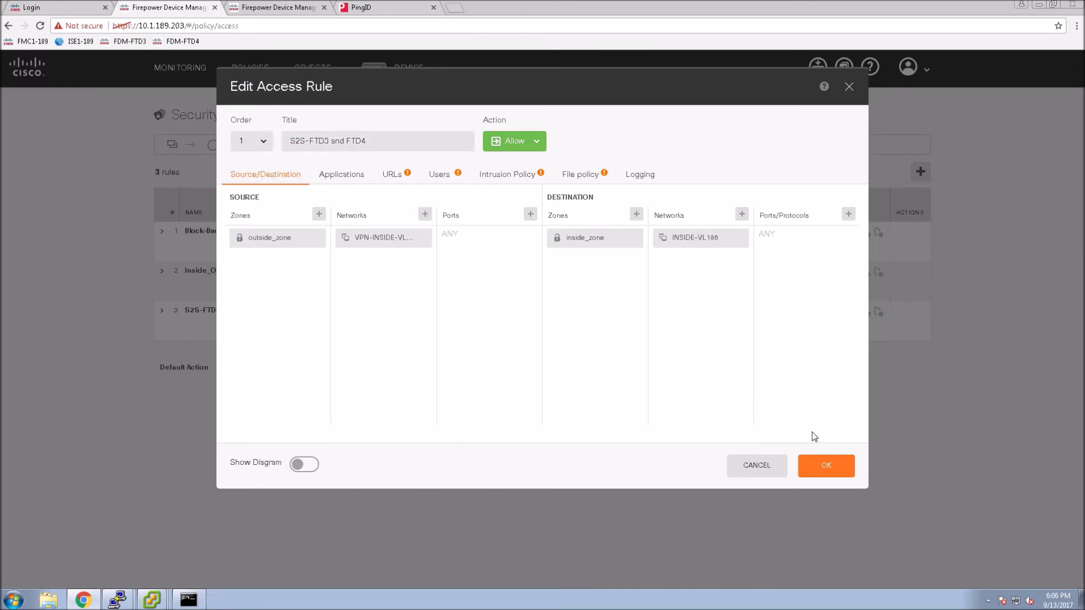
left_click(813, 462)
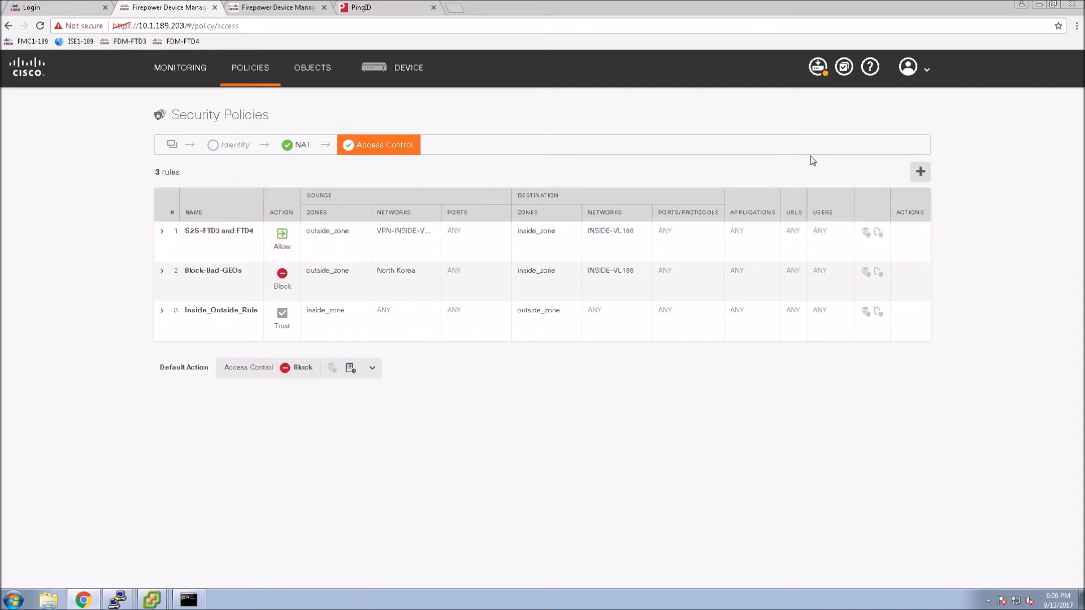
left_click(818, 66)
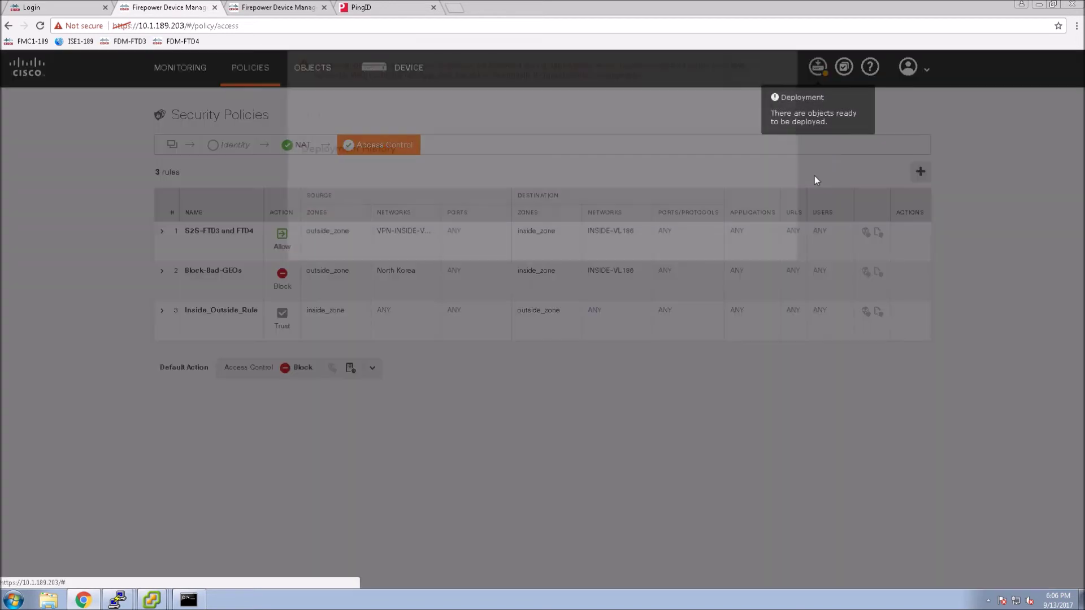
left_click(345, 176)
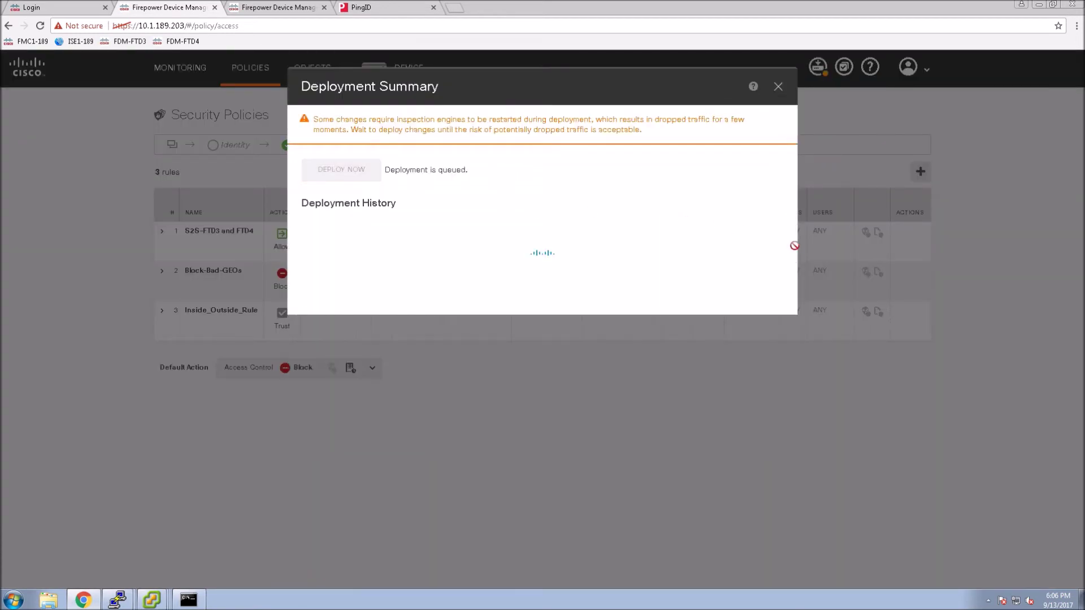
On the device manager at 10.1.189.204, start an access rule titled "S2S-FTD3 and FTD4" with order 1
left_click(264, 7)
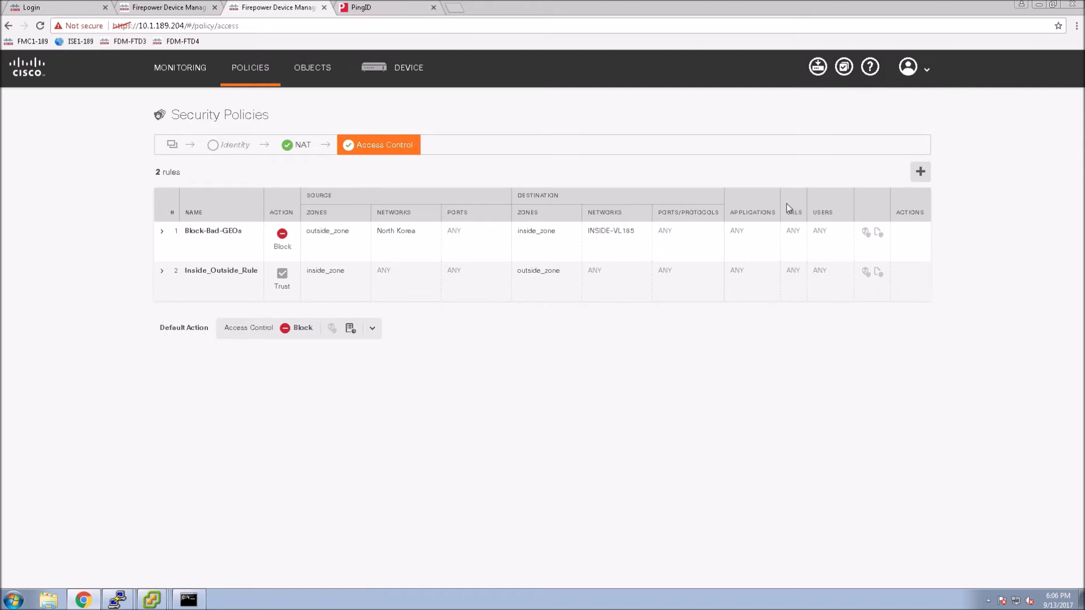
left_click(917, 174)
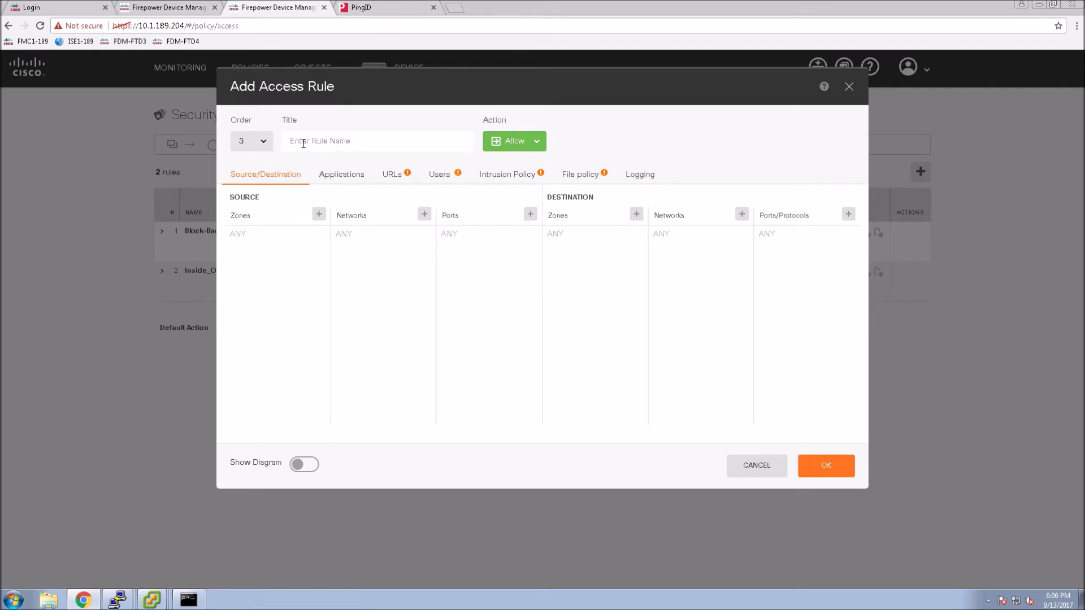
type("S2S-FTD3 and FTD4")
left_click(261, 144)
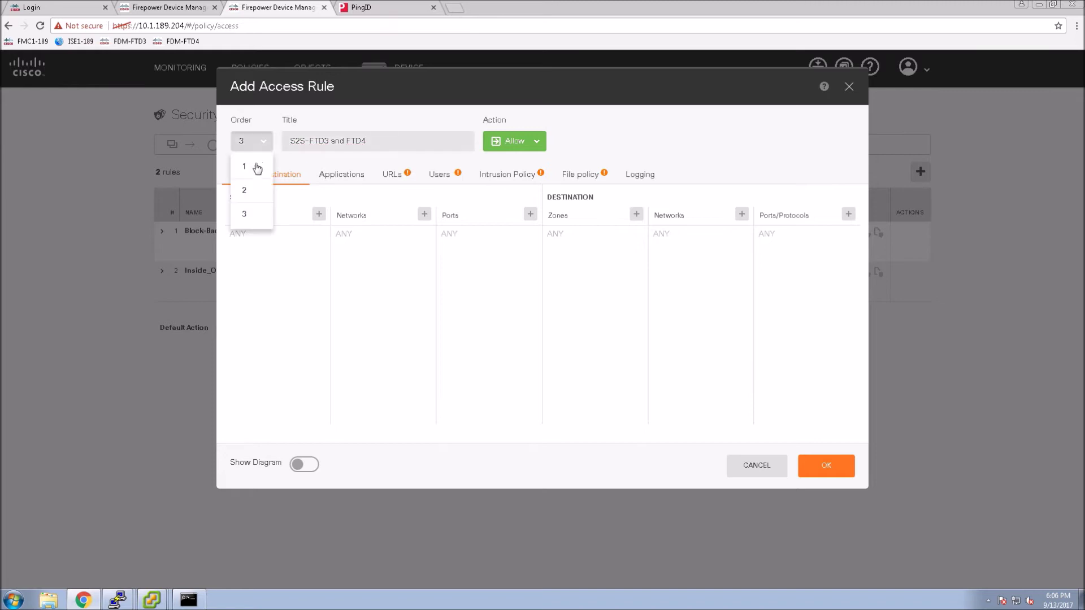
left_click(256, 169)
Set the new rule's source zone to outside_zone
left_click(319, 215)
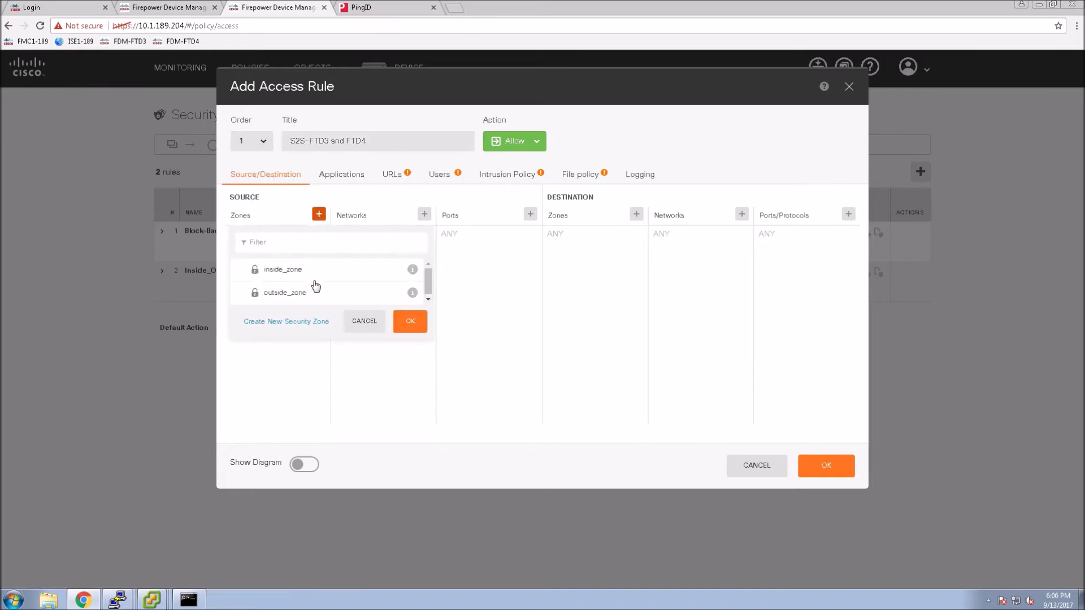
left_click(373, 292)
left_click(410, 321)
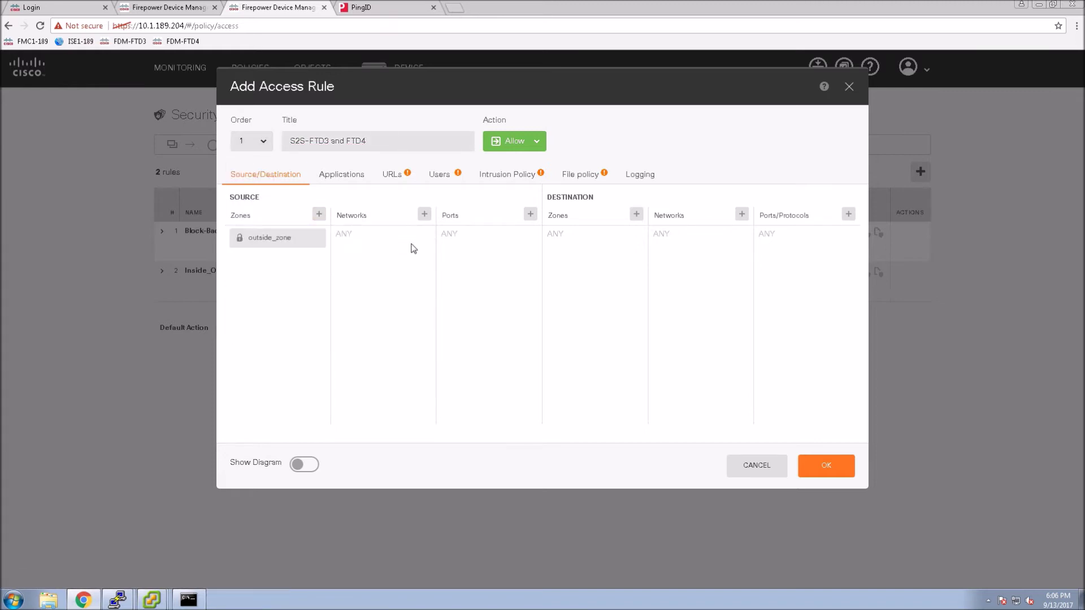
From the rule's source networks, create a network object named INSIDE-VL186-VPN with its /24 network address
left_click(425, 215)
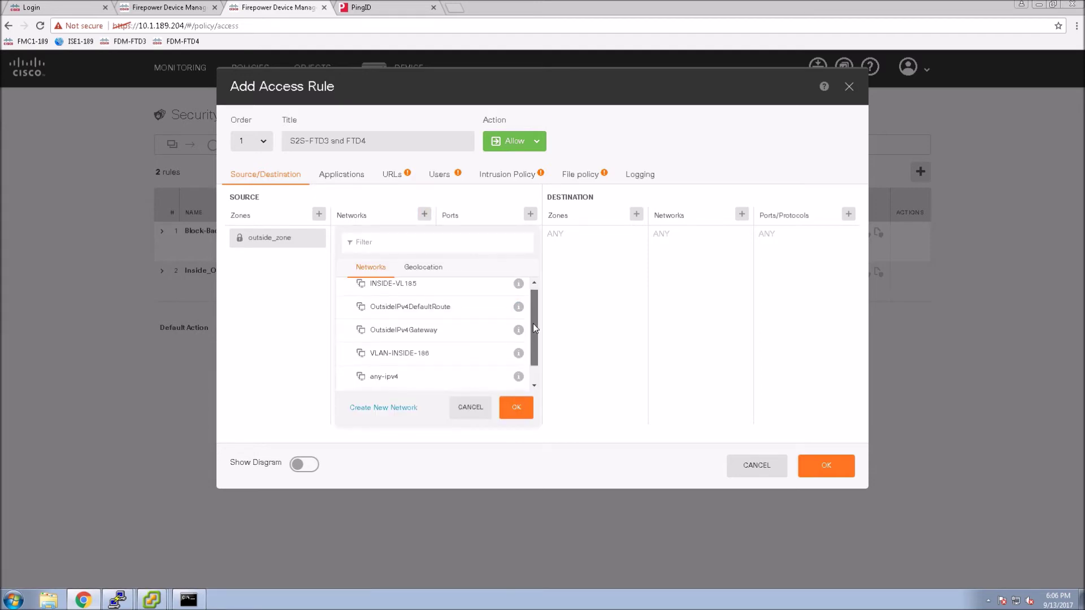
left_click_drag(533, 327, 533, 291)
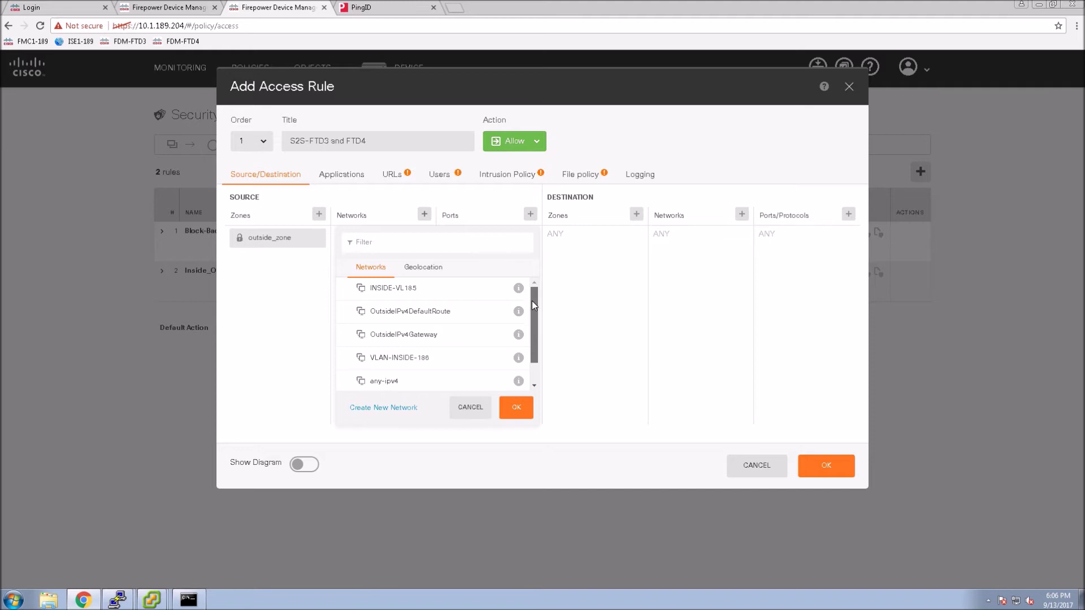
left_click_drag(531, 331, 529, 374)
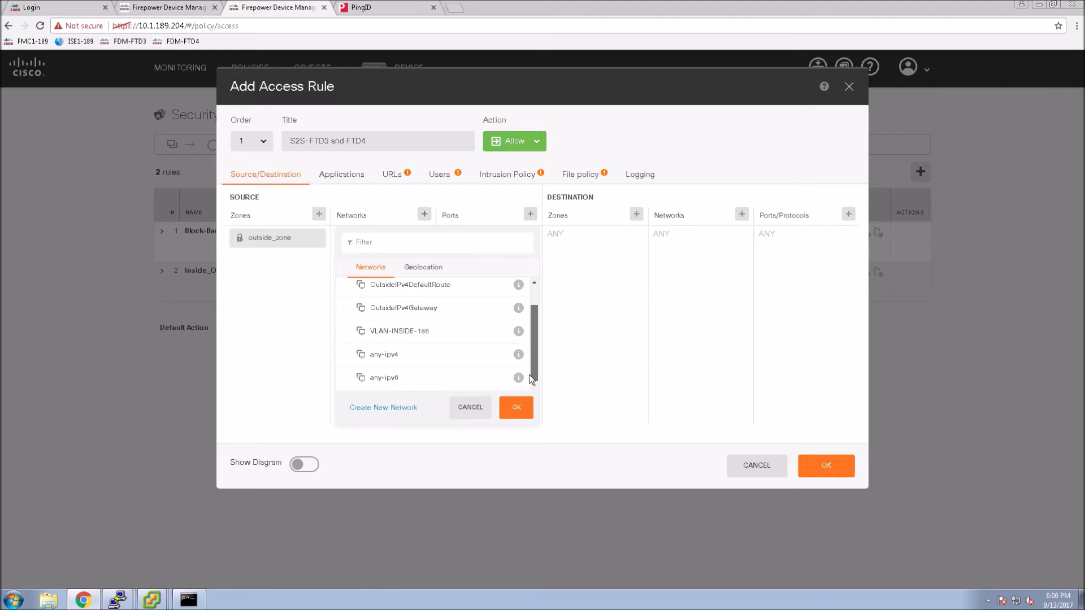
left_click(369, 408)
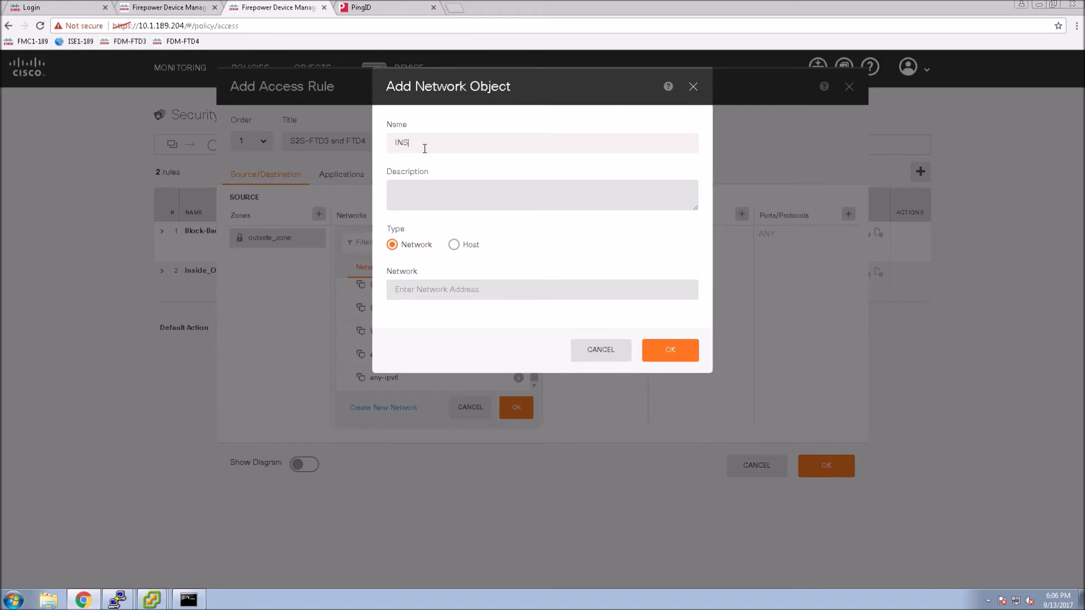
type("INSIDE-VL186-VPN")
left_click(403, 290)
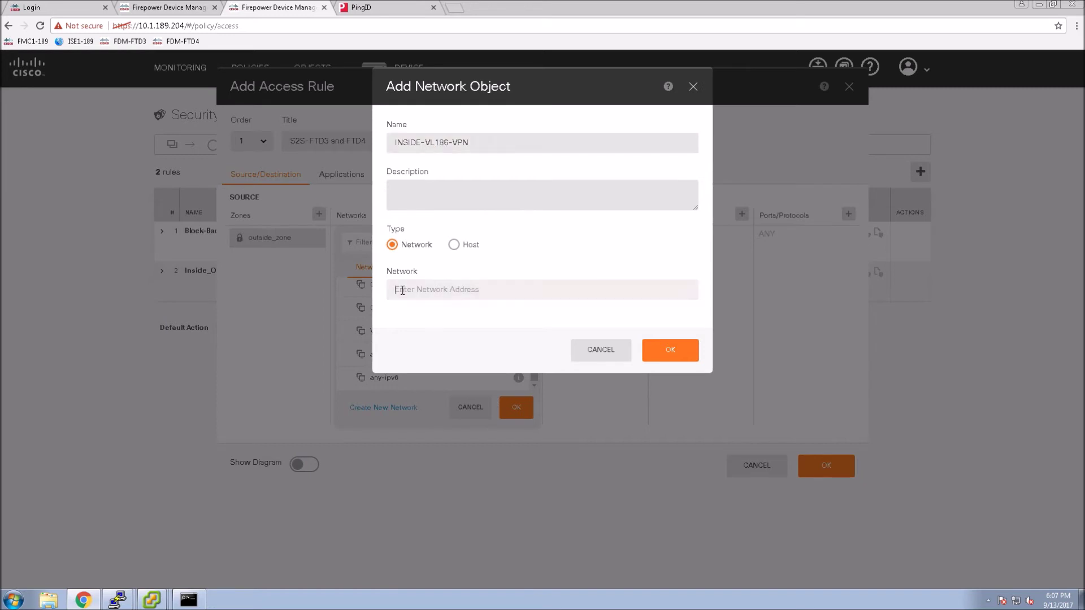
type("10")
type("24")
left_click(676, 362)
Set the rule's source network to the INSIDE-VL186-VPN object
left_click_drag(532, 343, 534, 359)
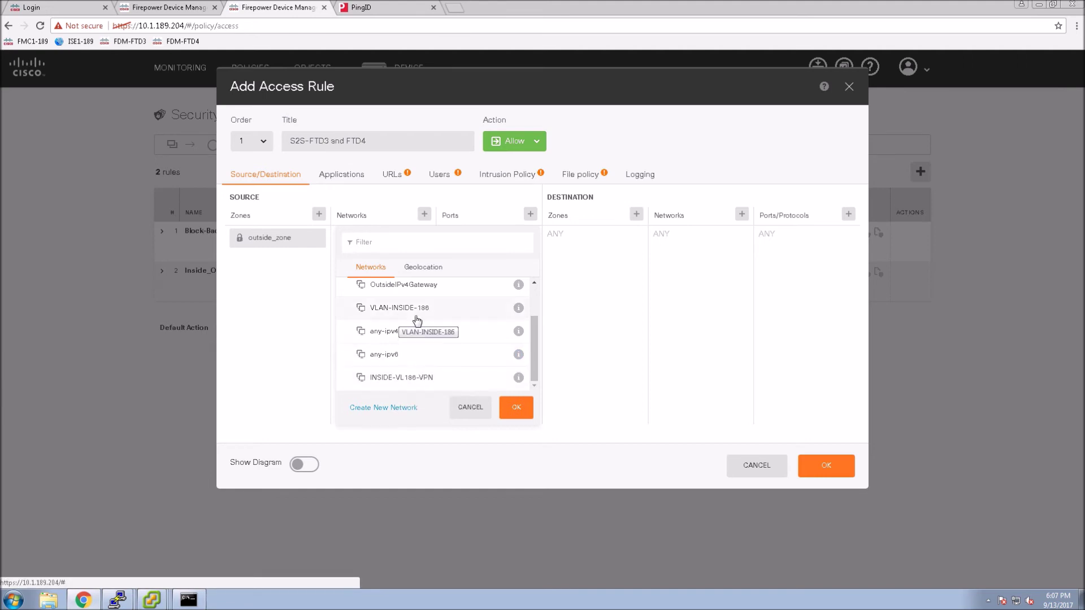
left_click(400, 379)
left_click(508, 409)
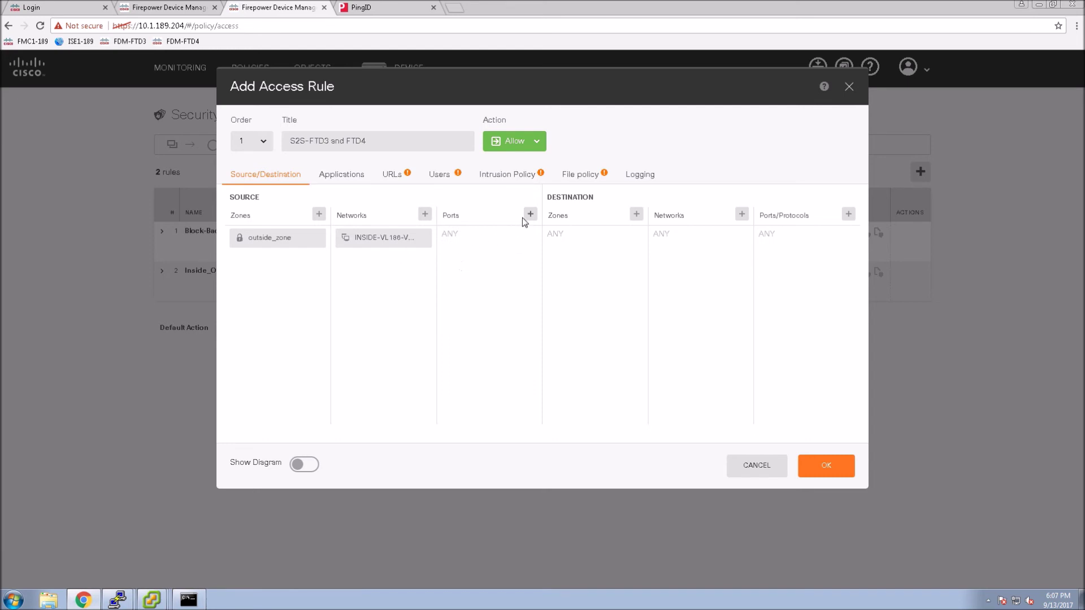
Set the access rule's destination zone to inside_zone
left_click(636, 214)
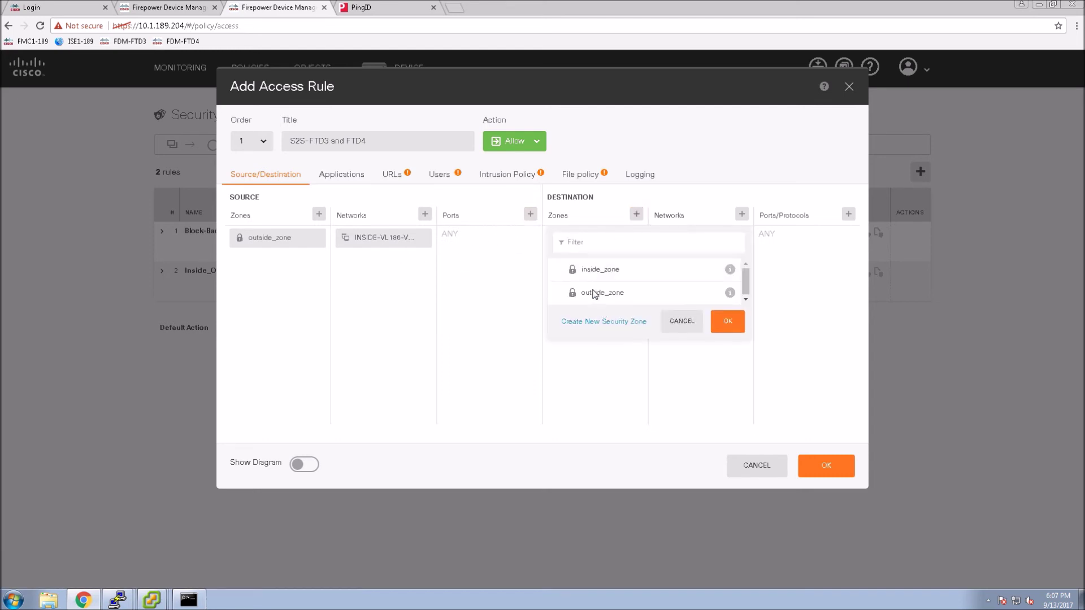
left_click(591, 272)
left_click(720, 331)
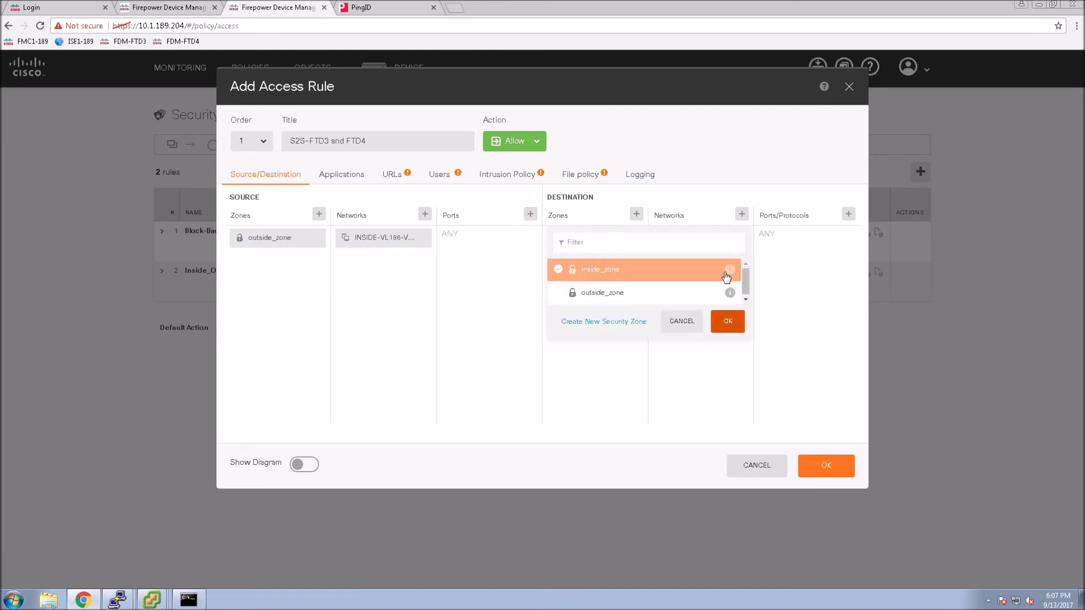
Set the rule's destination network to INSIDE-VL185 and save the new access rule
left_click(742, 215)
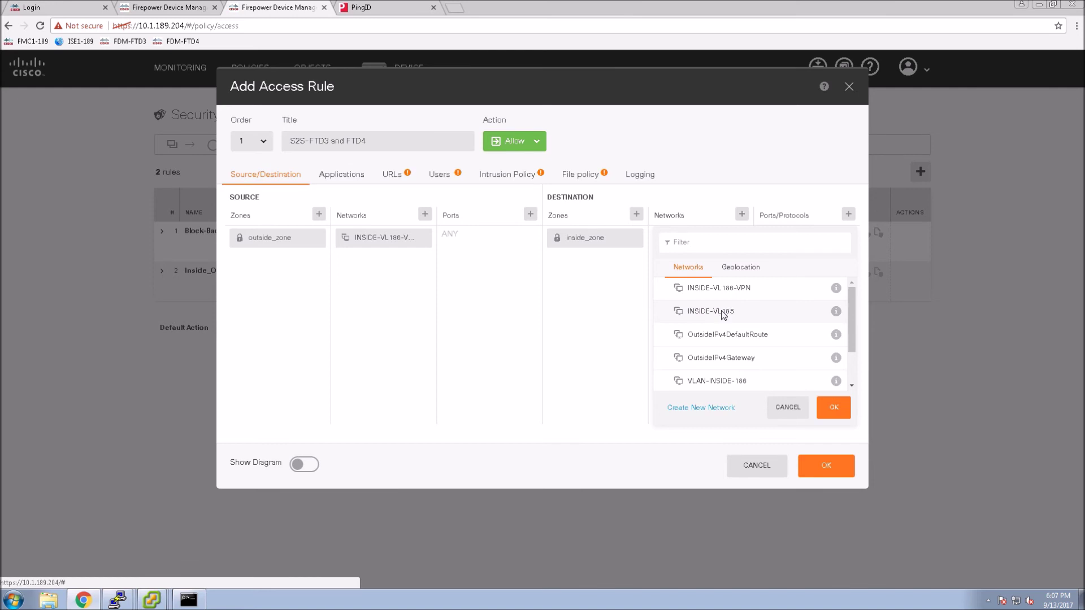
left_click(723, 313)
left_click(834, 408)
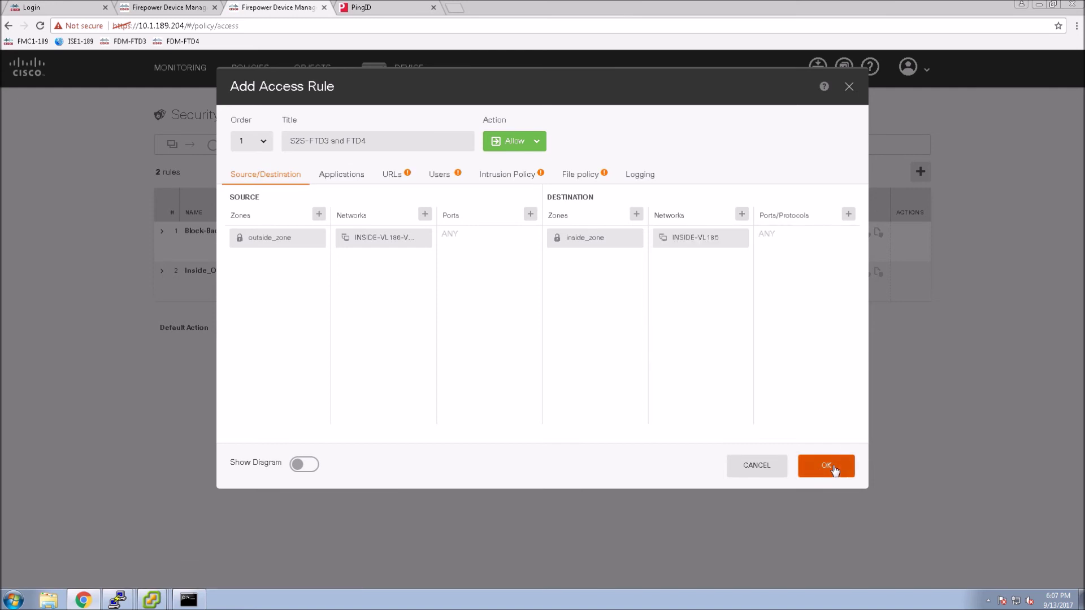
left_click(827, 466)
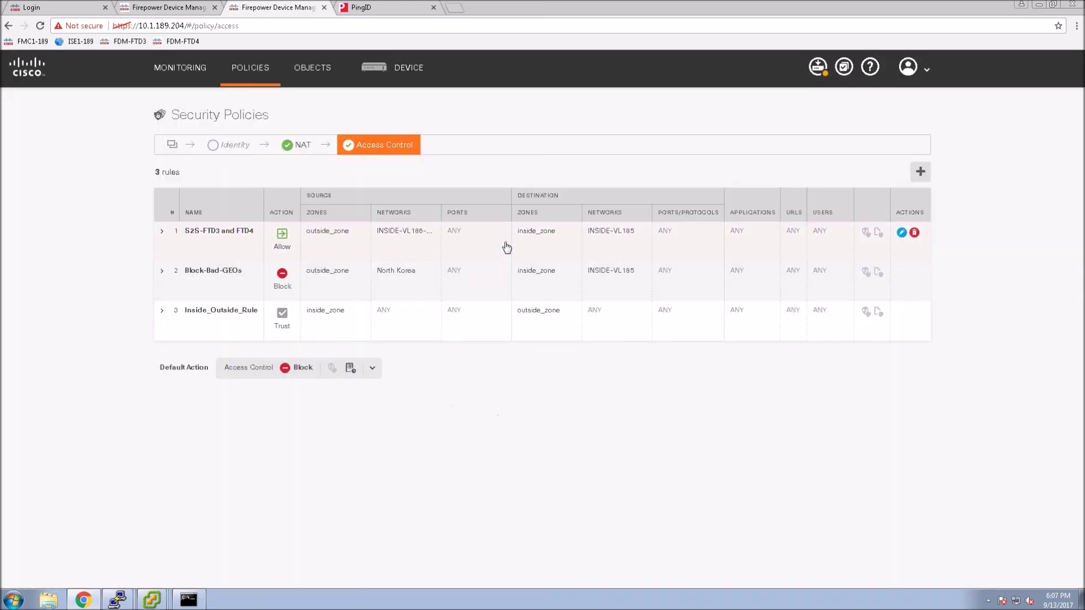
Deploy the pending changes on the 10.1.189.204 device, and close the deployment summary on the 10.1.189.203 device manager
left_click(818, 67)
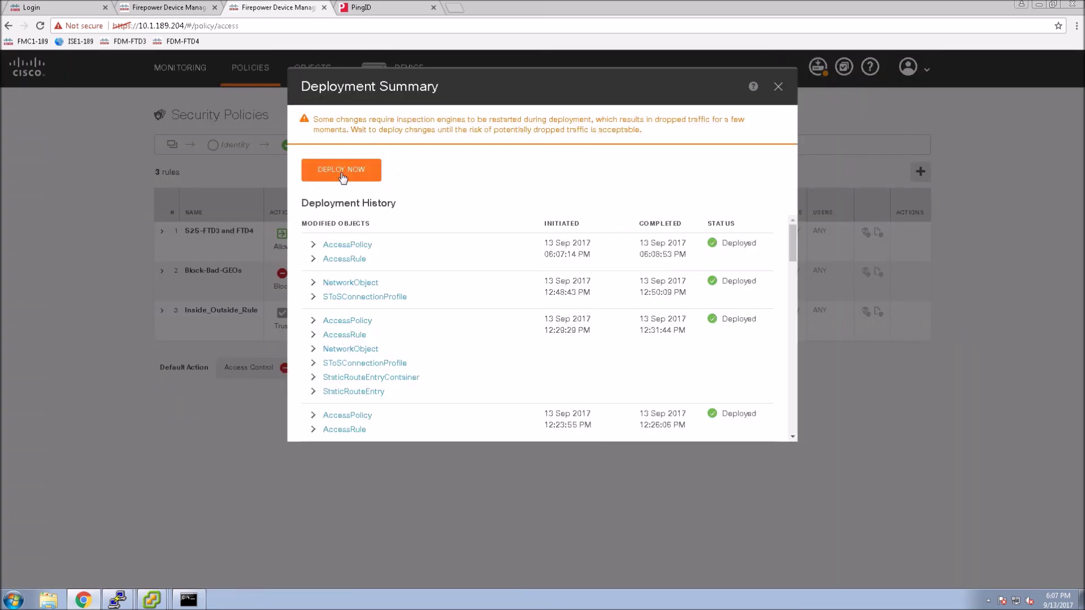
left_click(343, 173)
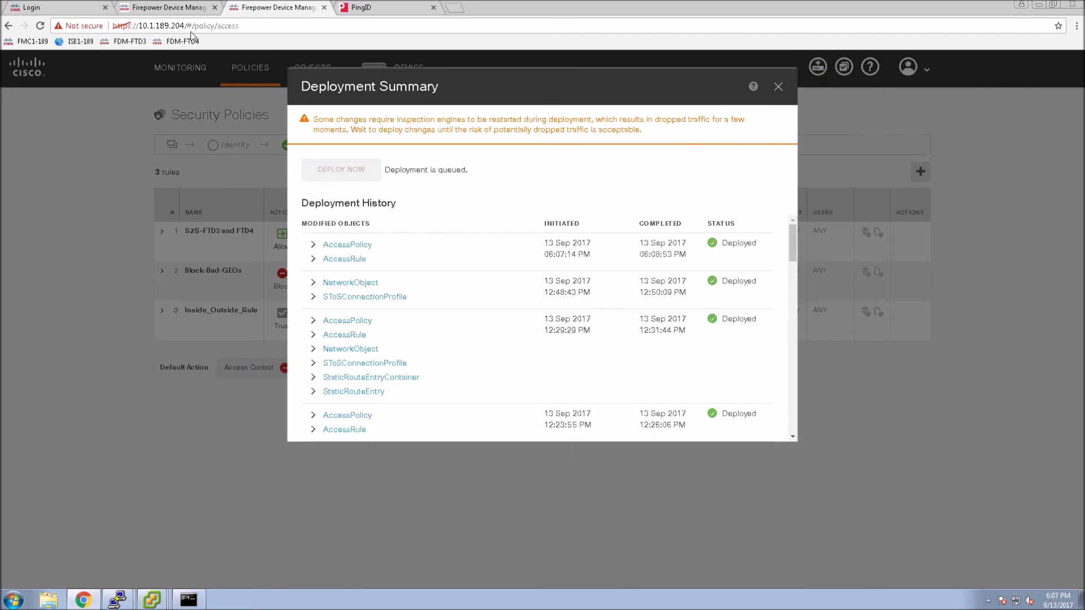
left_click(184, 12)
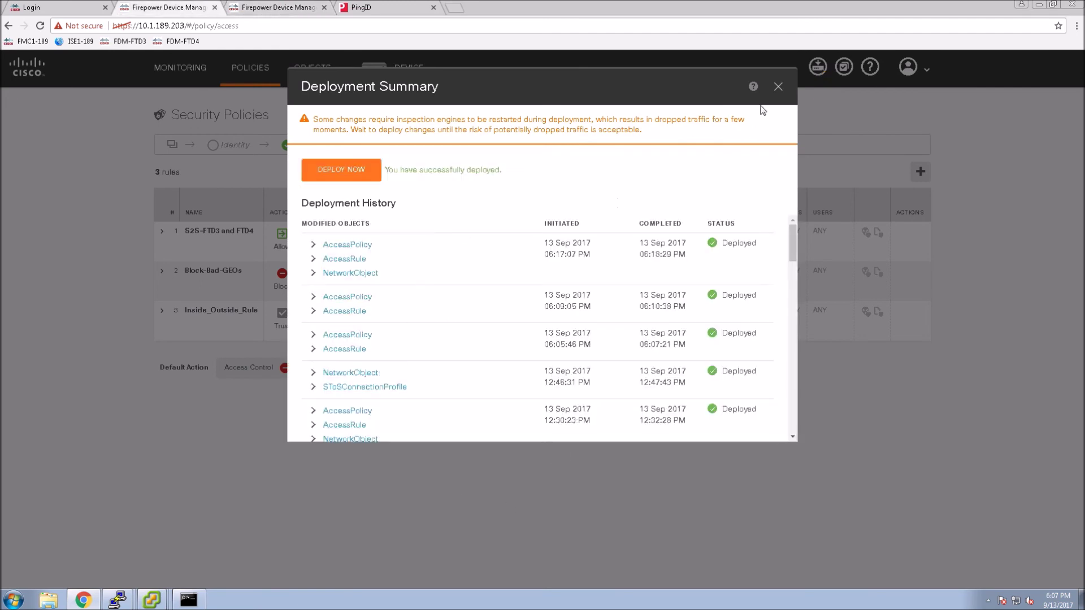
left_click(778, 87)
left_click(264, 9)
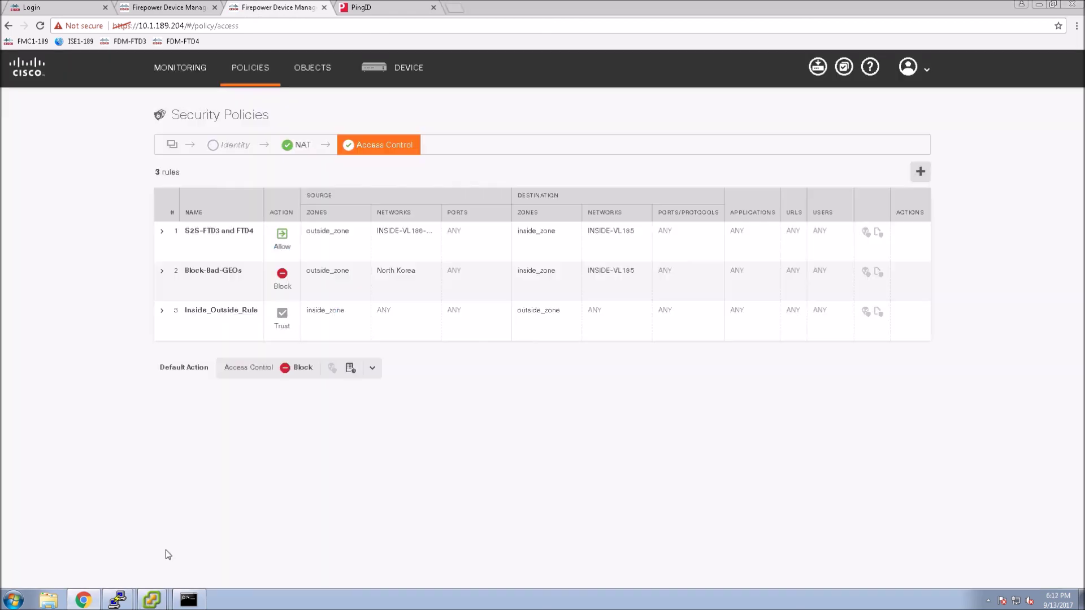
Switch to the vSphere consoles of L1-VL186-Host1 and L1-VL185-Host1 to check the continuous pings between the two hosts
left_click(151, 605)
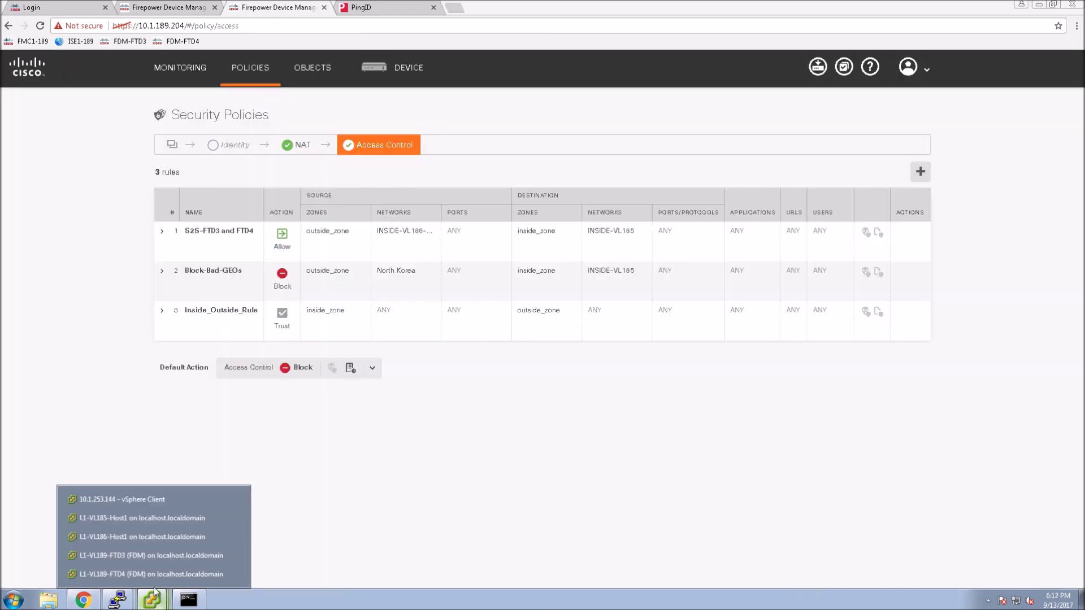
left_click(140, 538)
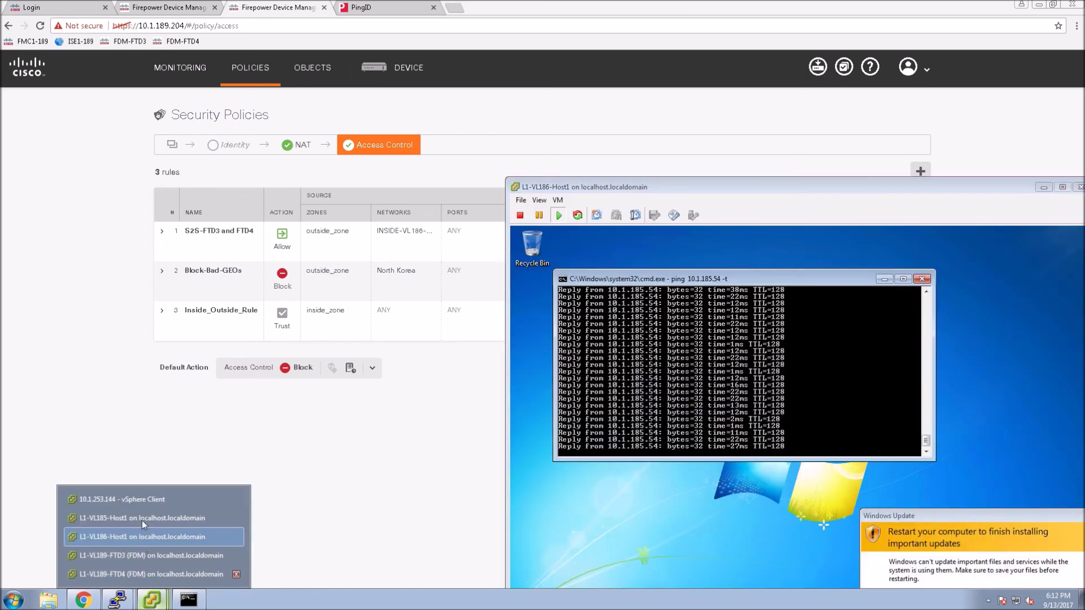
left_click(142, 518)
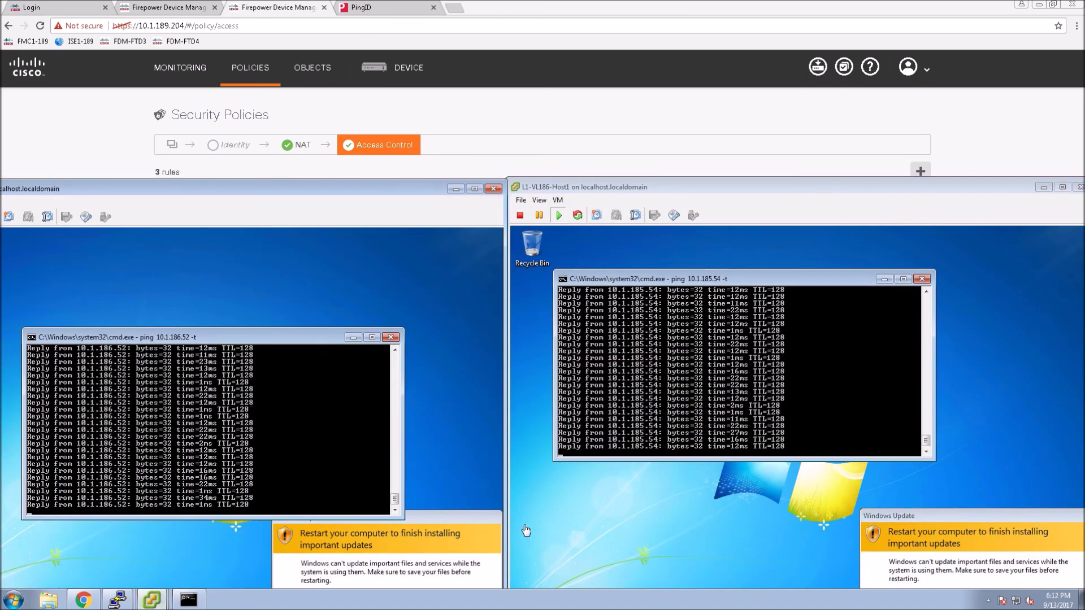